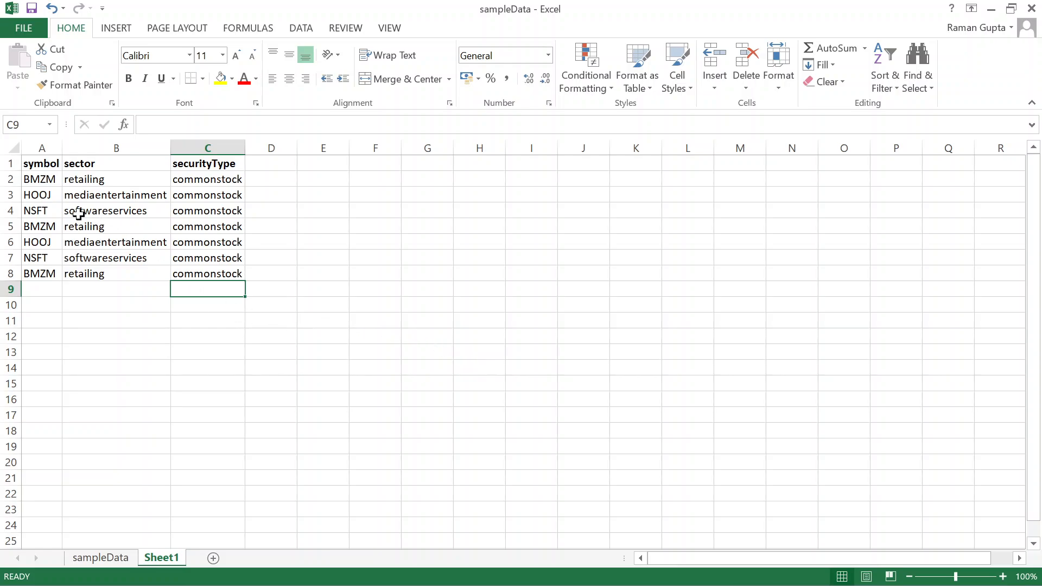
- Turn on filtering for the sector column of the symbol/sector/securityType data
{"action": "left_click_drag", "start_coordinate": [32, 164], "coordinate": [209, 272]}
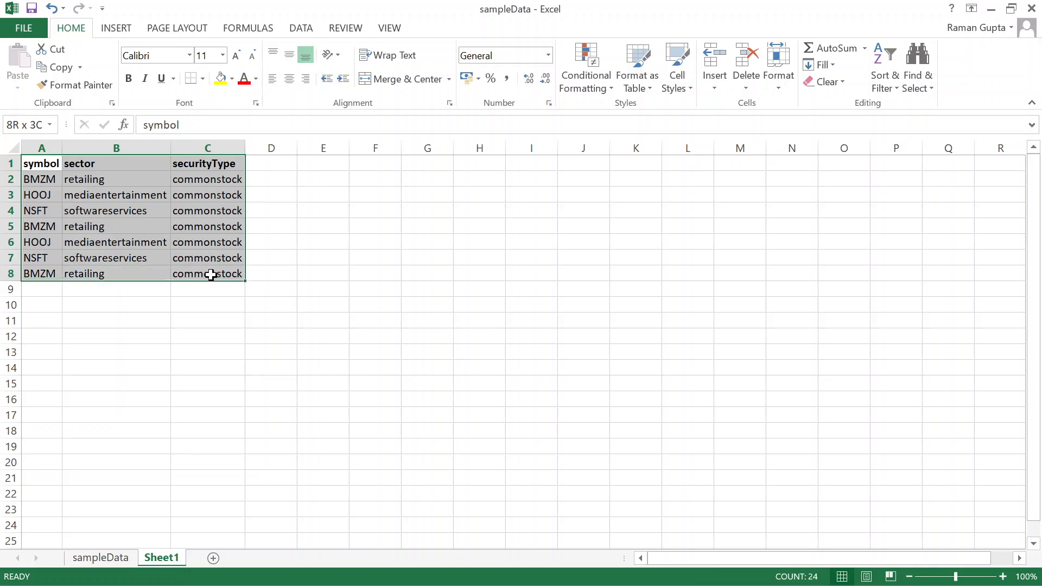
{"action": "left_click", "coordinate": [127, 303]}
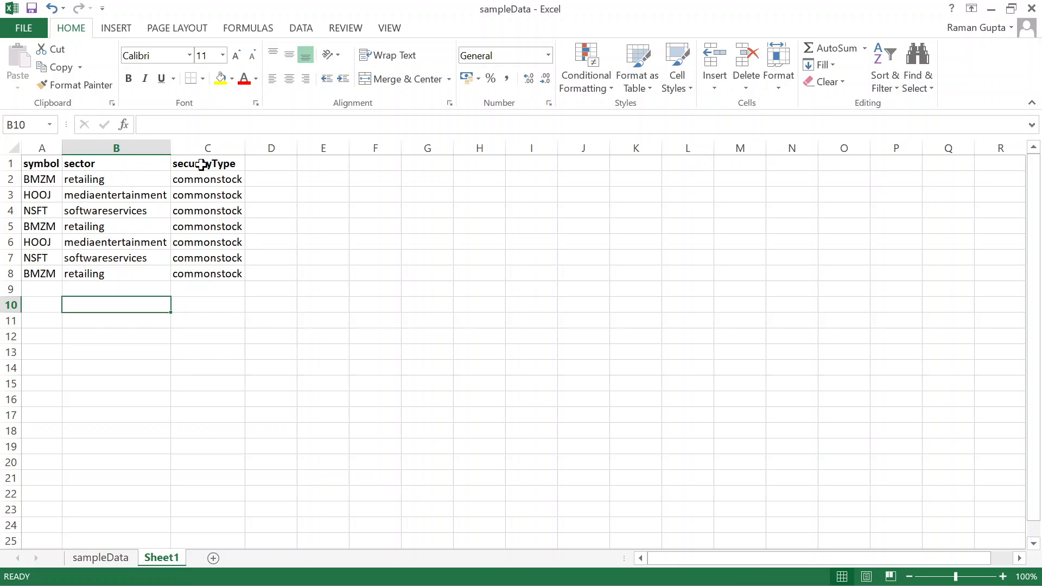
{"action": "left_click", "coordinate": [107, 144]}
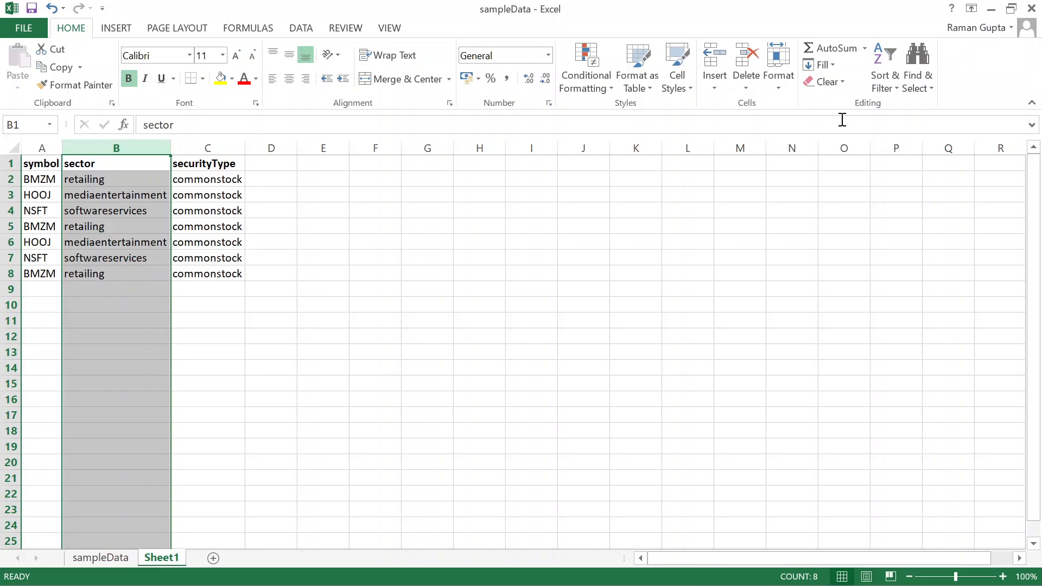
{"action": "left_click", "coordinate": [894, 88]}
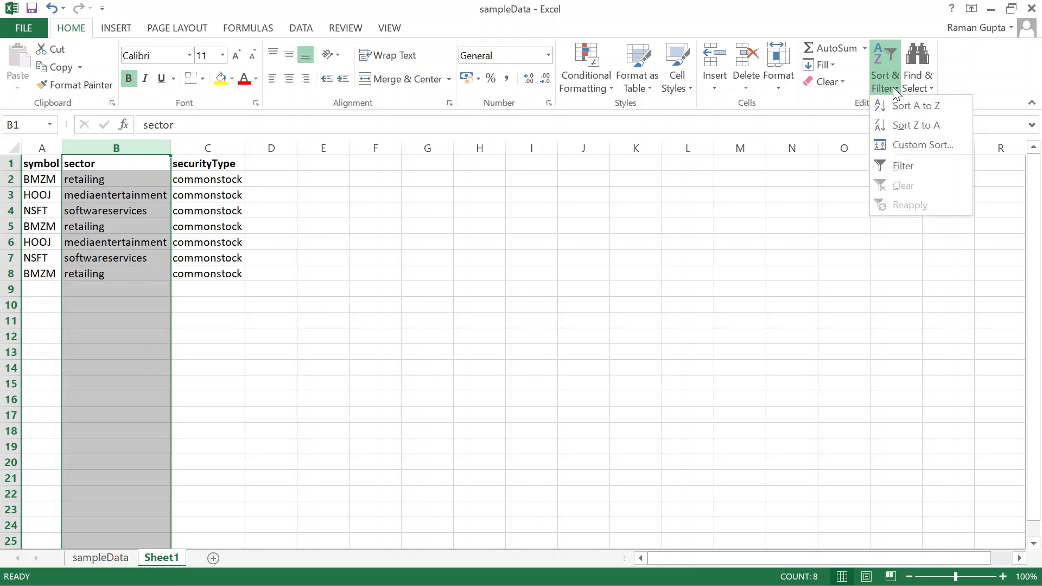
{"action": "left_click", "coordinate": [887, 161]}
{"action": "left_click", "coordinate": [494, 242]}
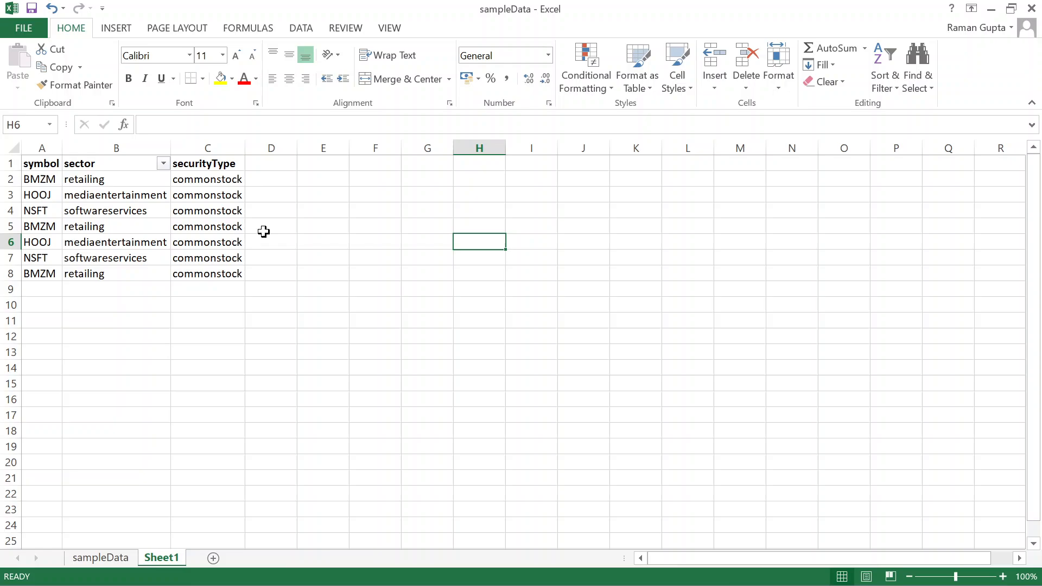
- Filter the sector column to show only retailing, leaving 3 of 7 records
{"action": "left_click", "coordinate": [163, 164]}
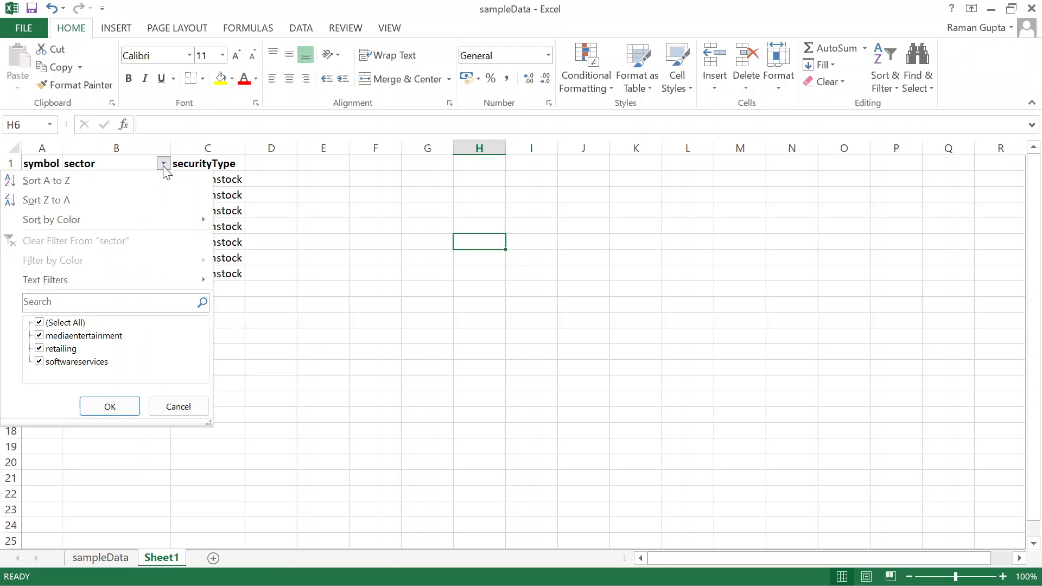
{"action": "left_click", "coordinate": [40, 323]}
{"action": "left_click", "coordinate": [39, 349]}
{"action": "left_click", "coordinate": [94, 410]}
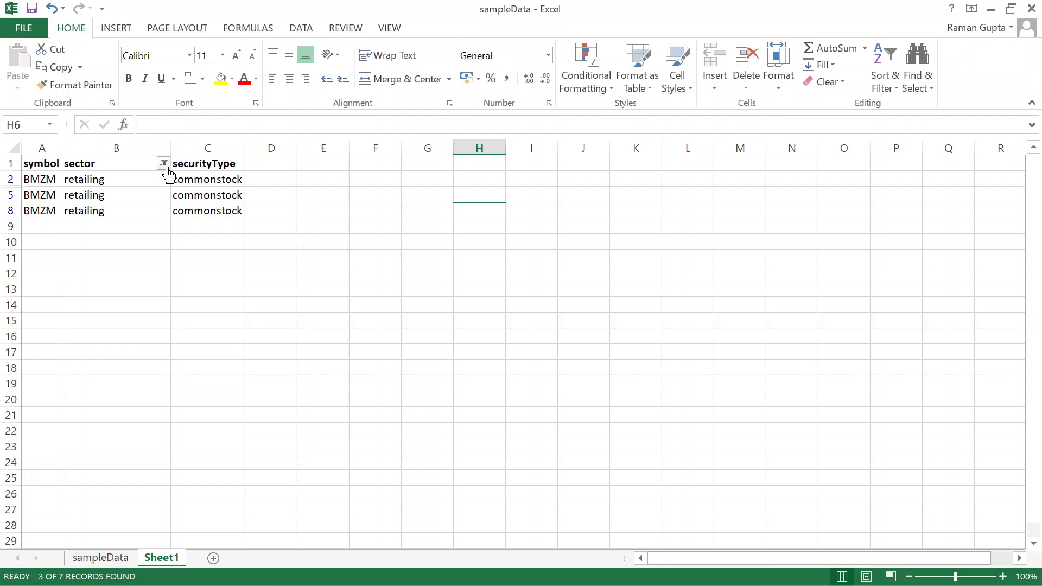
- Copy sampleData B9:D14 and paste it into Sheet1 starting at cell A9
{"action": "mouse_move", "coordinate": [167, 172]}
{"action": "left_click", "coordinate": [111, 558]}
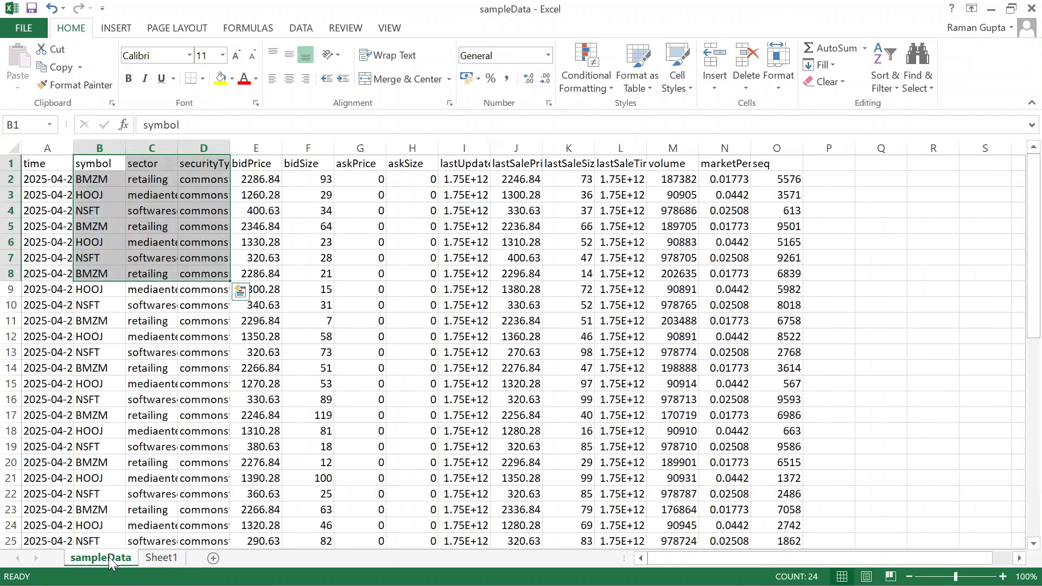
{"action": "left_click_drag", "start_coordinate": [84, 293], "coordinate": [205, 362]}
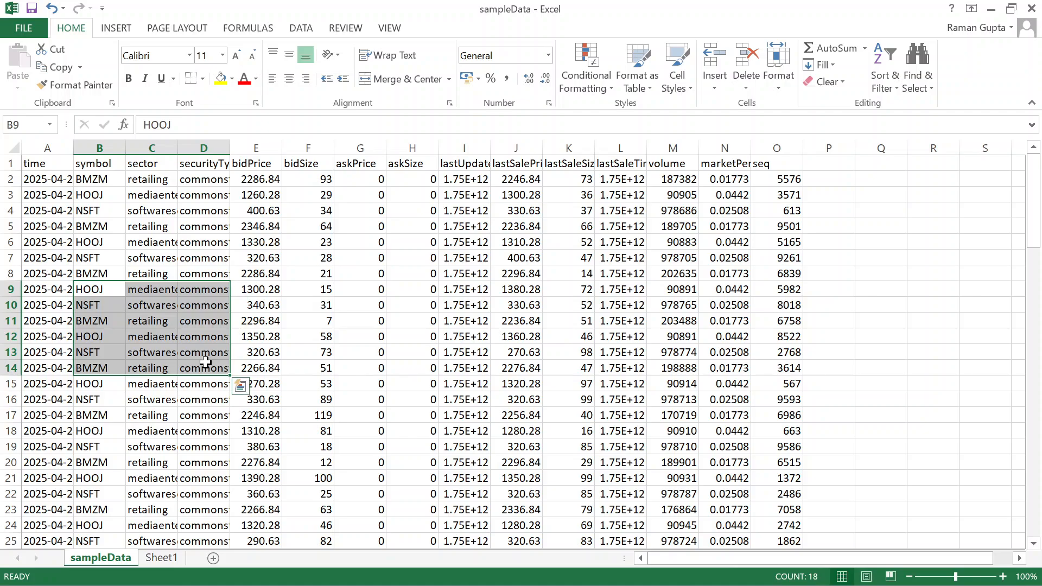
{"action": "key", "text": "ctrl+c"}
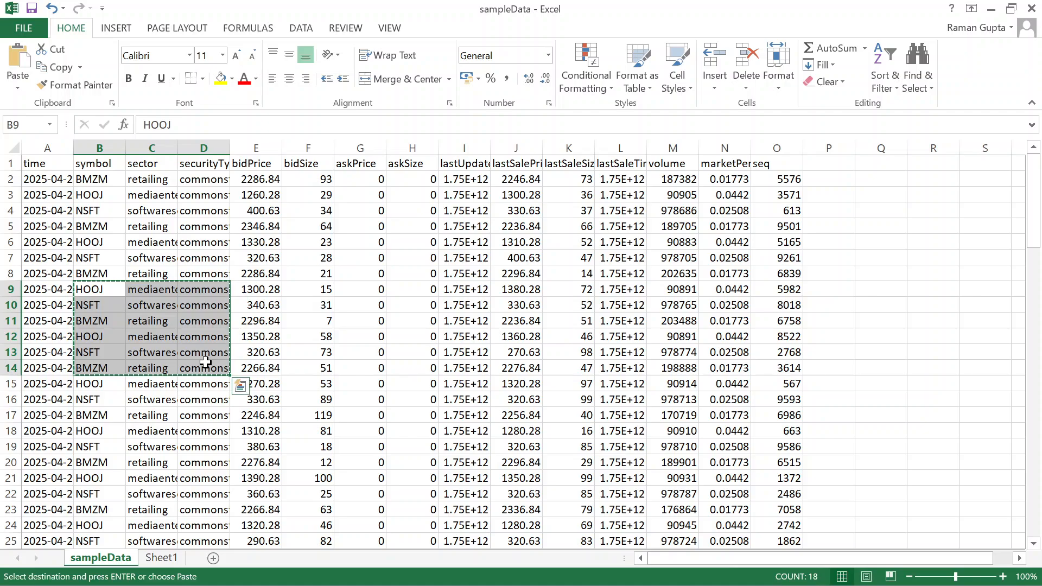
{"action": "left_click", "coordinate": [162, 559]}
{"action": "left_click", "coordinate": [51, 228]}
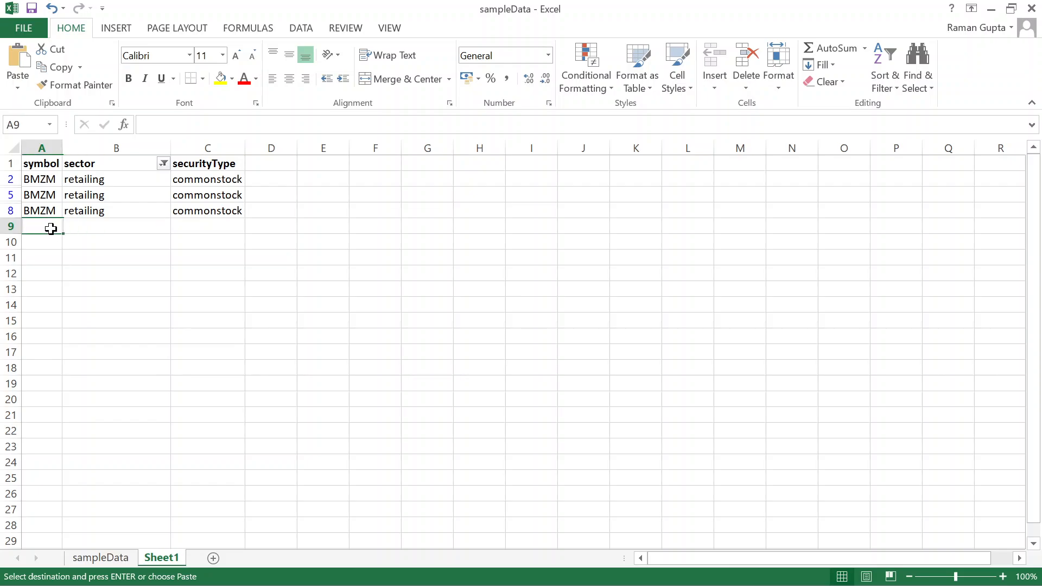
{"action": "key", "text": "ctrl+v"}
{"action": "left_click", "coordinate": [125, 370]}
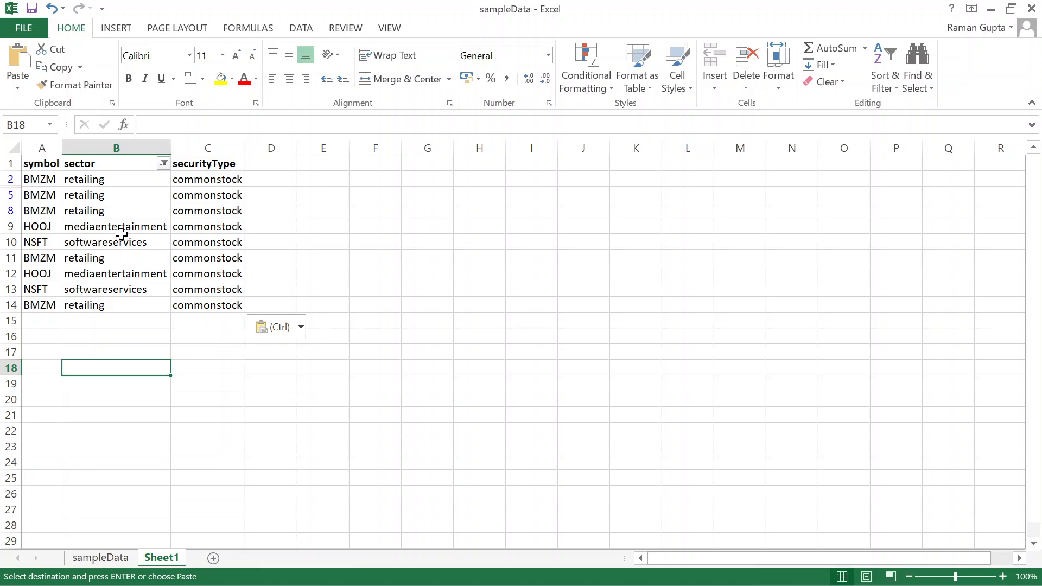
{"action": "left_click", "coordinate": [163, 163]}
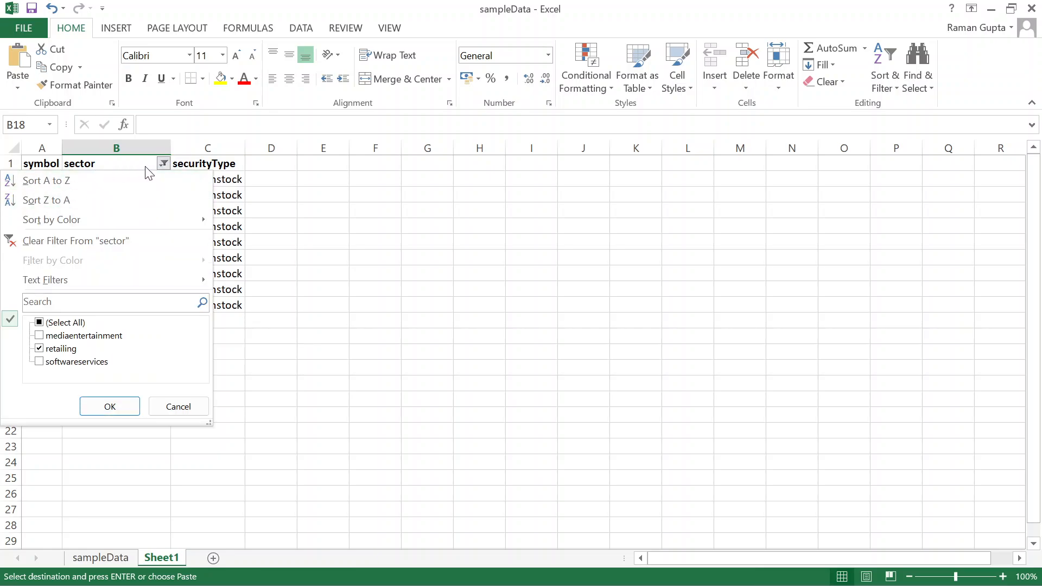
- Reset the sector filter to retailing only so the pasted rows 11 and 14 show too
{"action": "left_click", "coordinate": [42, 323]}
{"action": "left_click", "coordinate": [40, 323]}
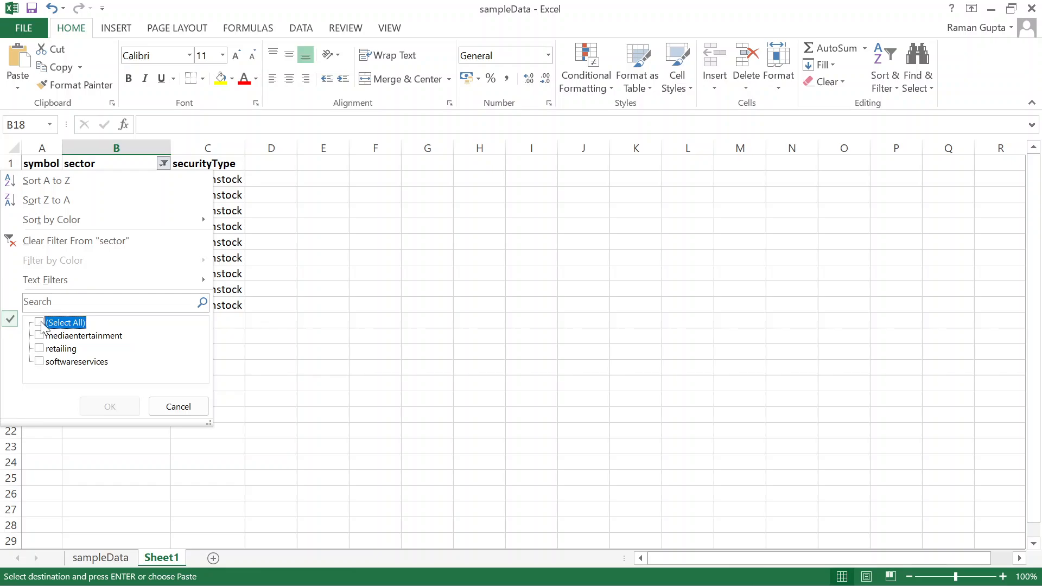
{"action": "left_click", "coordinate": [39, 349]}
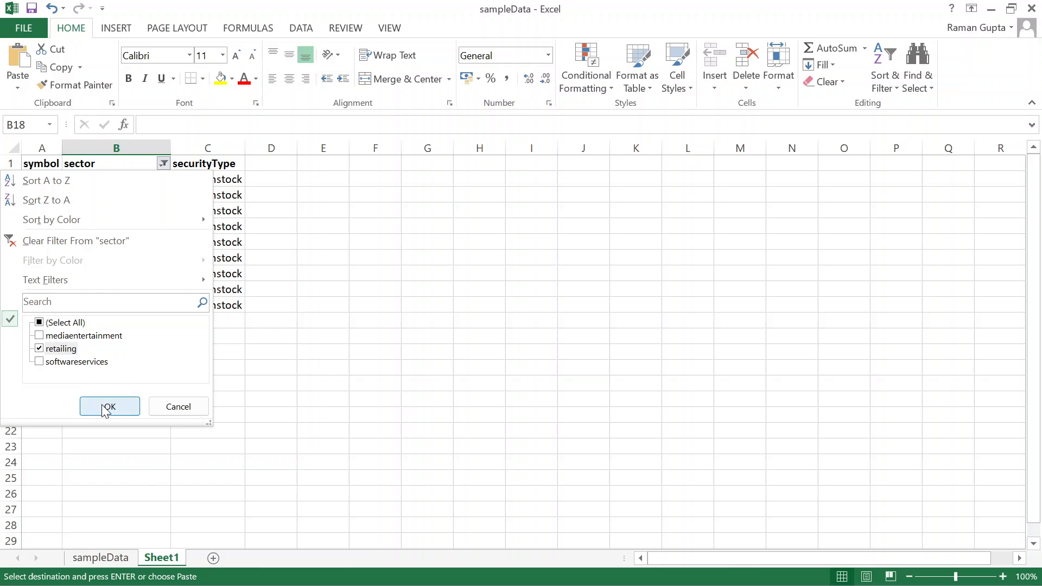
{"action": "left_click", "coordinate": [107, 406]}
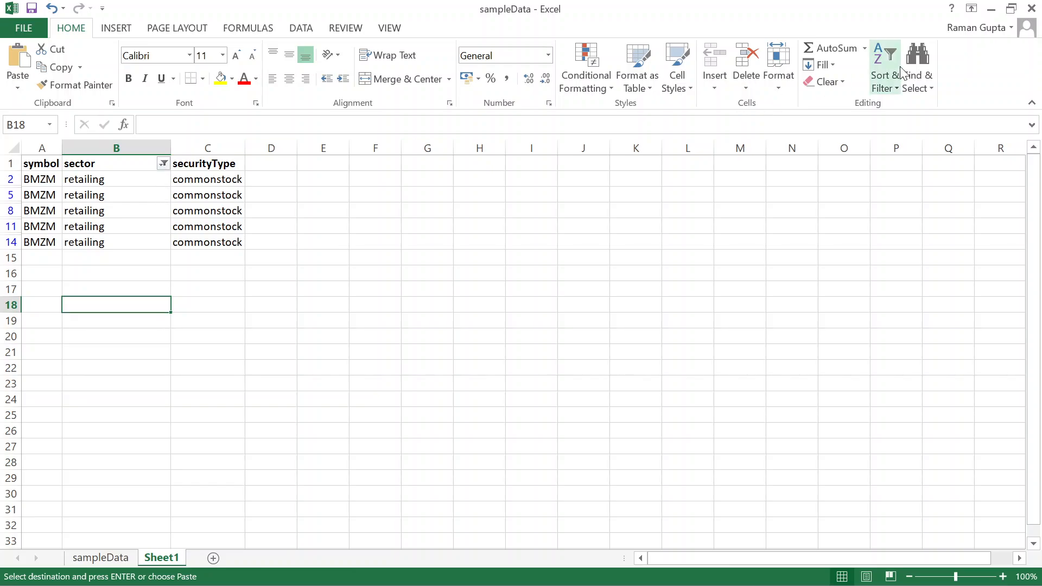
- Turn off the filter and clear the contents of A6:C14
{"action": "left_click", "coordinate": [888, 81]}
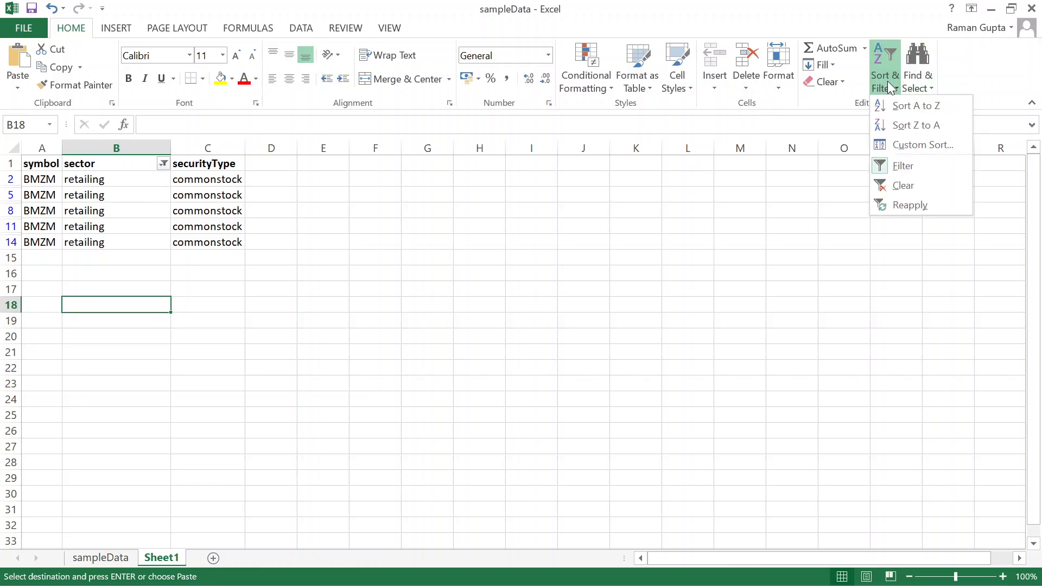
{"action": "left_click", "coordinate": [887, 167]}
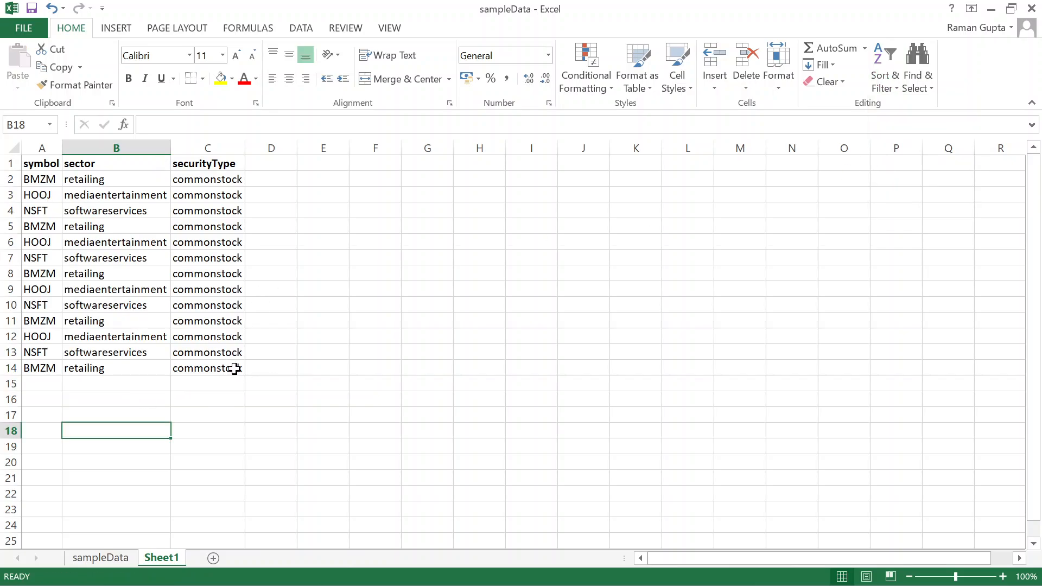
{"action": "left_click_drag", "start_coordinate": [32, 242], "coordinate": [233, 371]}
{"action": "key", "text": "Delete"}
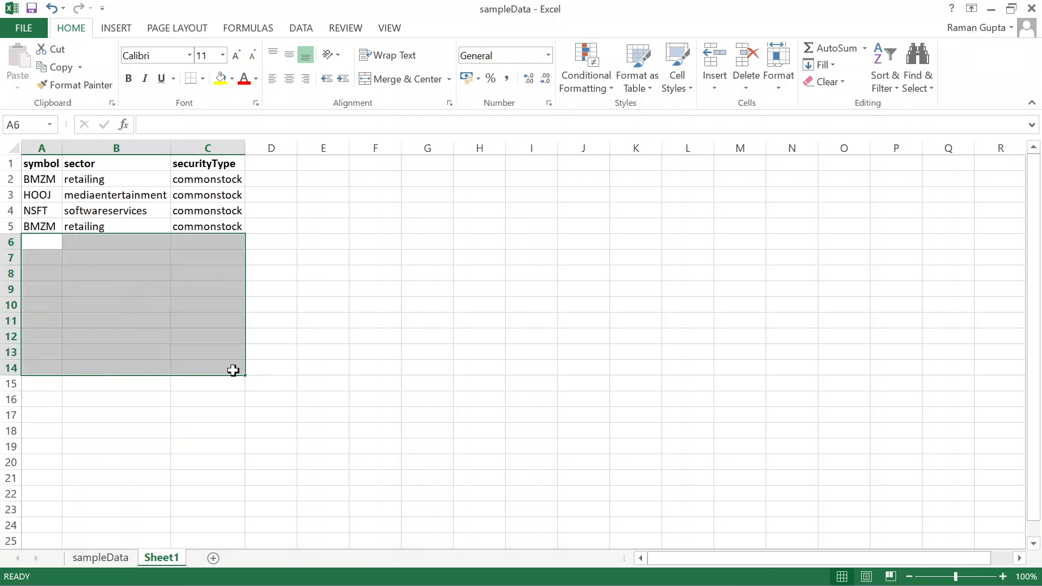
{"action": "left_click", "coordinate": [323, 346]}
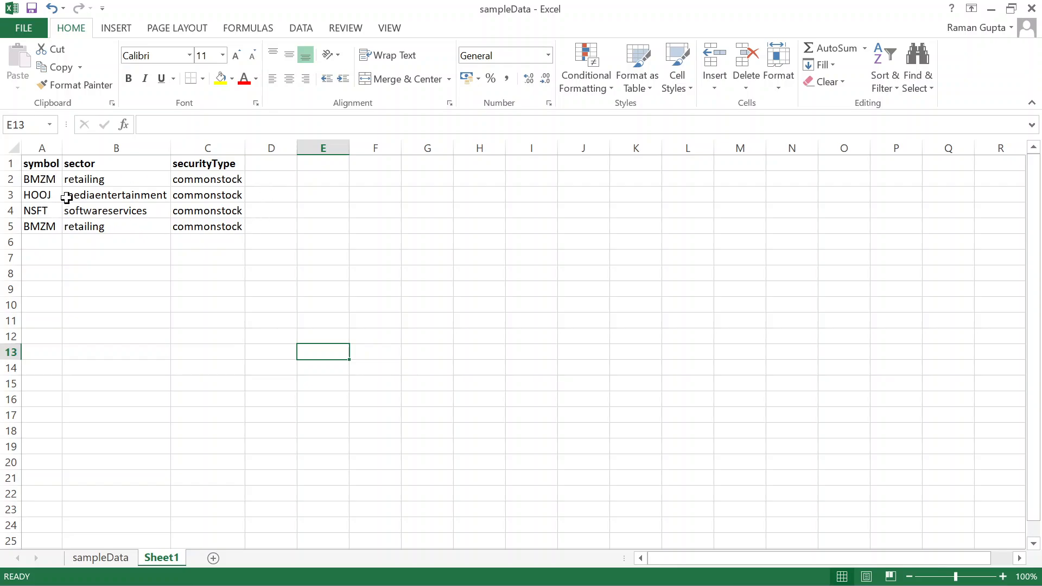
- Convert A1:C5 into an Excel table with headers via Ctrl+T
{"action": "left_click", "coordinate": [56, 168]}
{"action": "left_click_drag", "start_coordinate": [56, 169], "coordinate": [199, 228]}
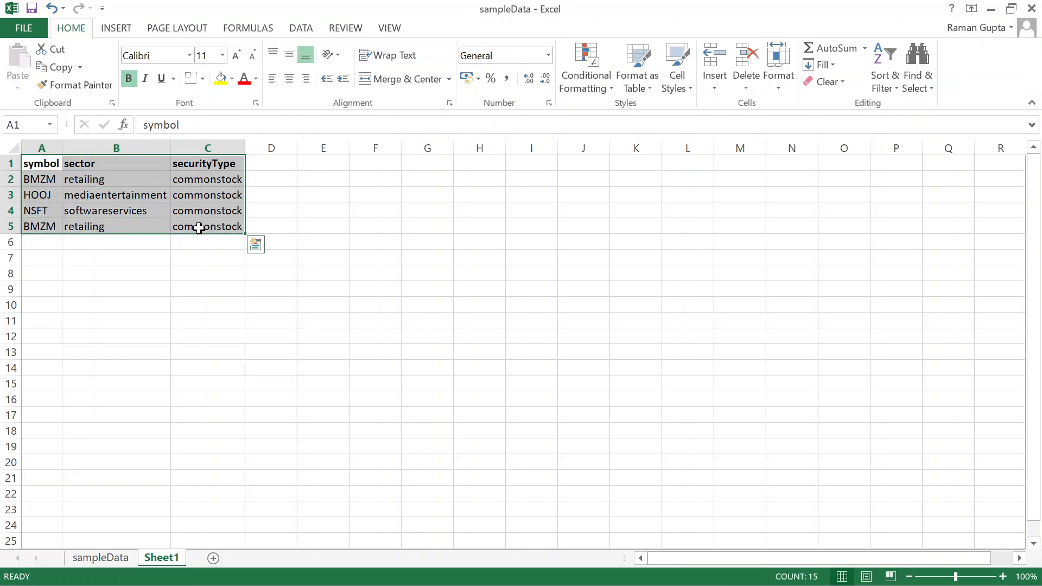
{"action": "key", "text": "ctrl+t"}
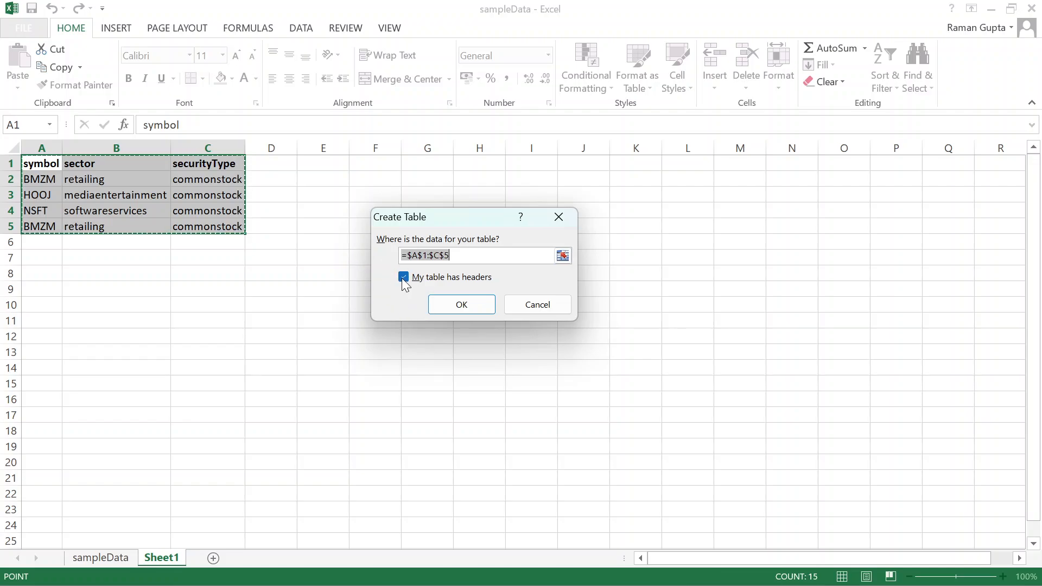
{"action": "left_click", "coordinate": [456, 304]}
{"action": "left_click", "coordinate": [247, 277]}
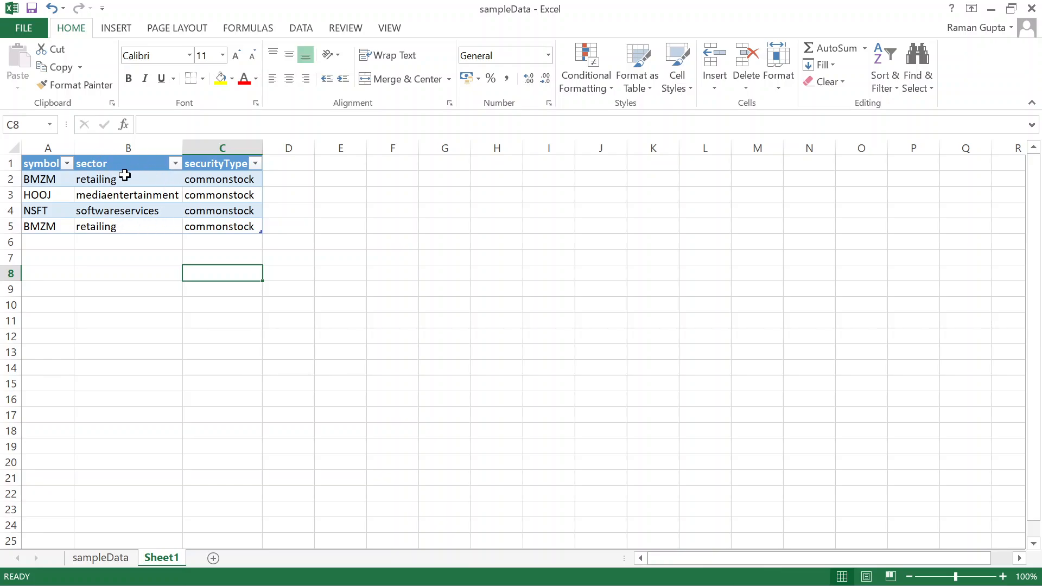
- Filter the table's sector column to retailing only, showing 2 of 4 records
{"action": "left_click", "coordinate": [175, 164]}
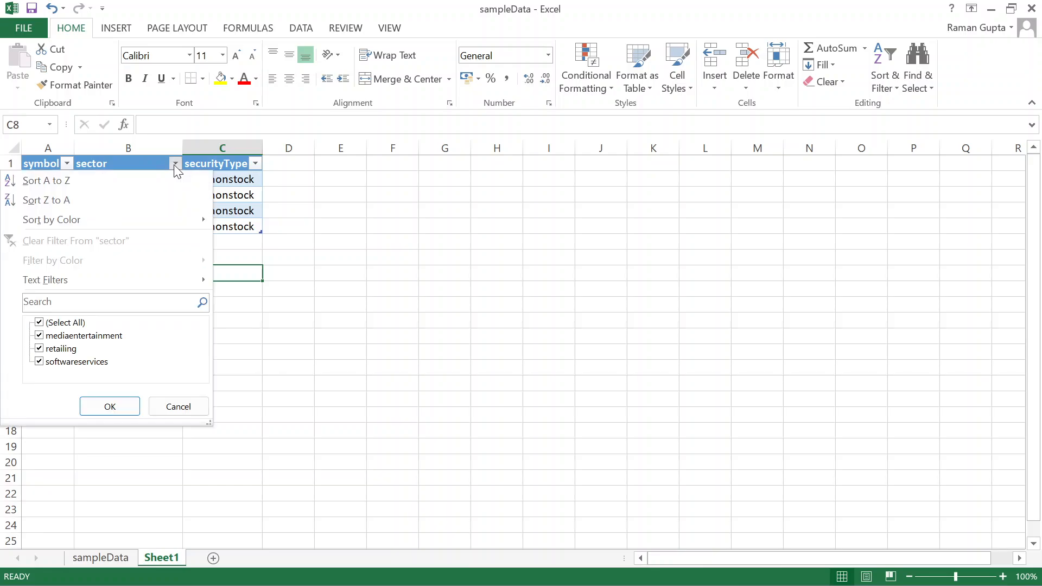
{"action": "left_click", "coordinate": [42, 325]}
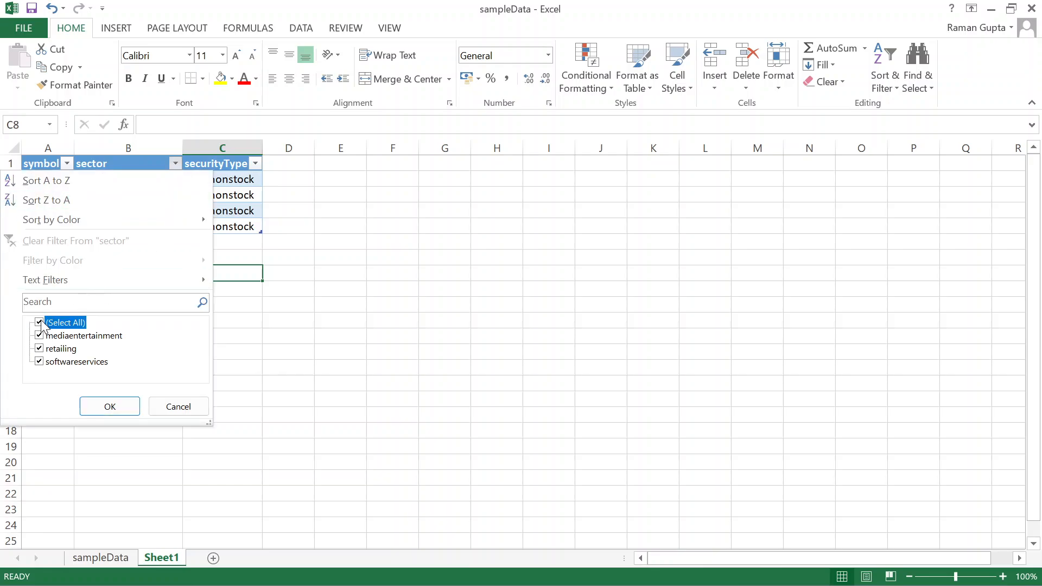
{"action": "left_click", "coordinate": [39, 349]}
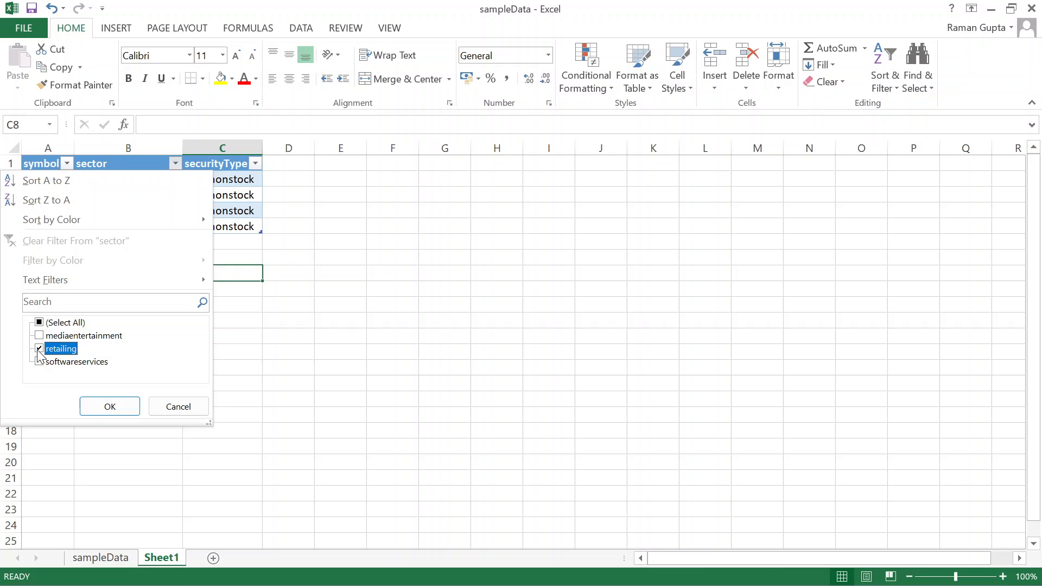
{"action": "left_click", "coordinate": [108, 408]}
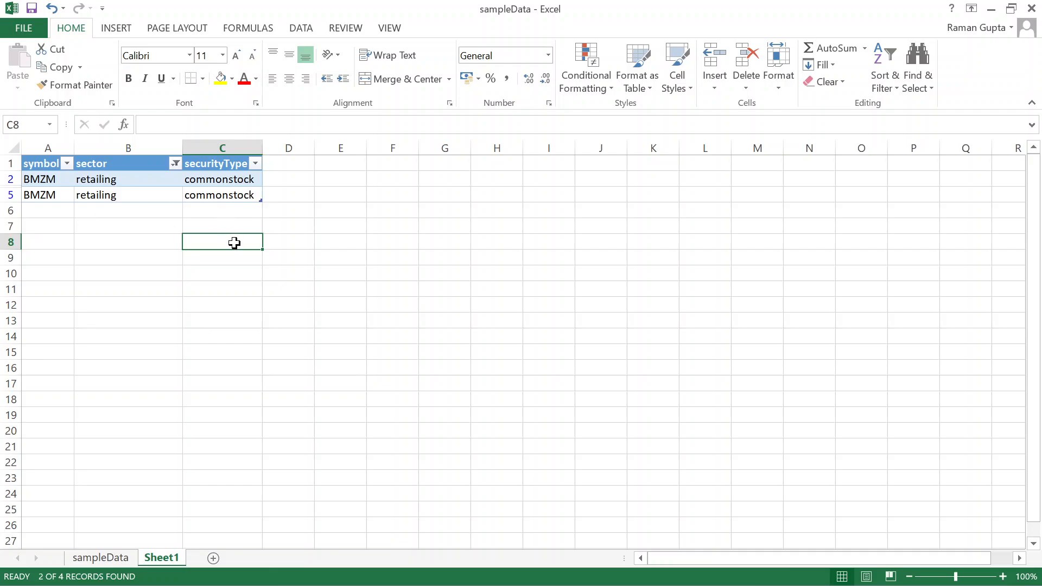
- Copy sampleData B15:D20 into the table at A6, leaving 4 of 10 records shown
{"action": "left_click", "coordinate": [96, 559]}
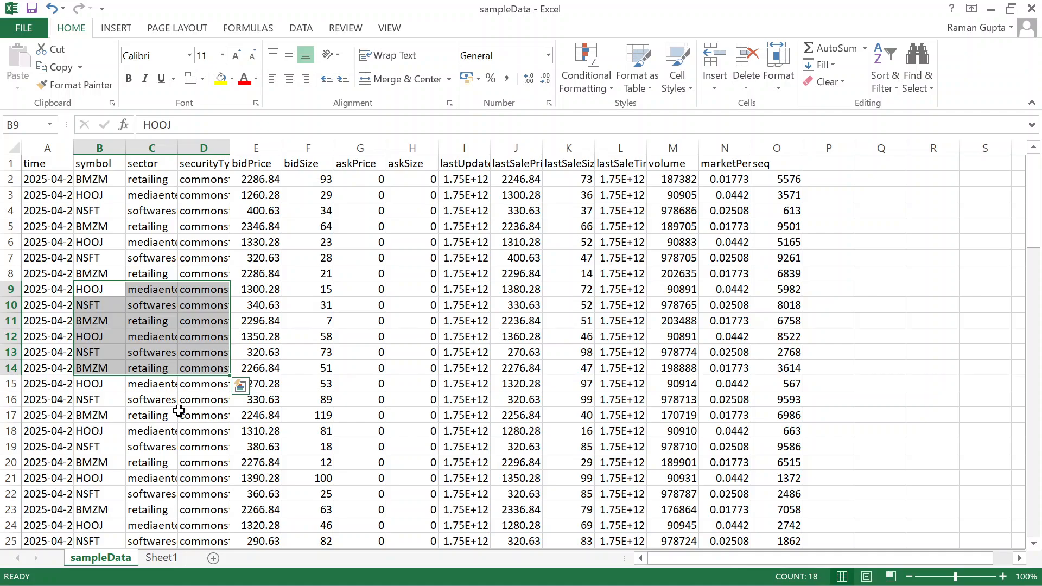
{"action": "left_click", "coordinate": [180, 411]}
{"action": "left_click_drag", "start_coordinate": [90, 384], "coordinate": [202, 457]}
{"action": "key", "text": "ctrl+c"}
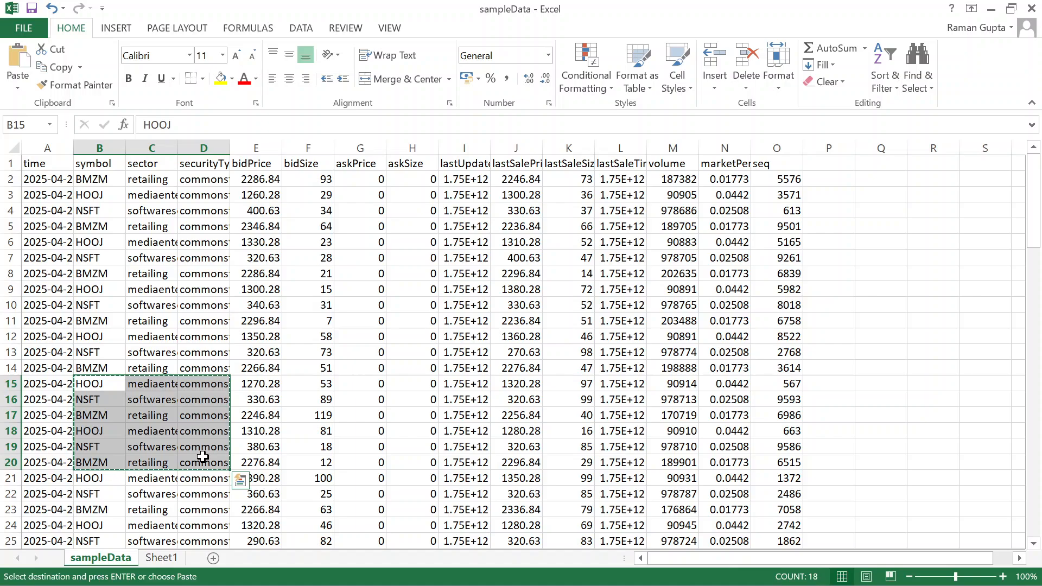
{"action": "left_click", "coordinate": [160, 558]}
{"action": "left_click", "coordinate": [52, 214]}
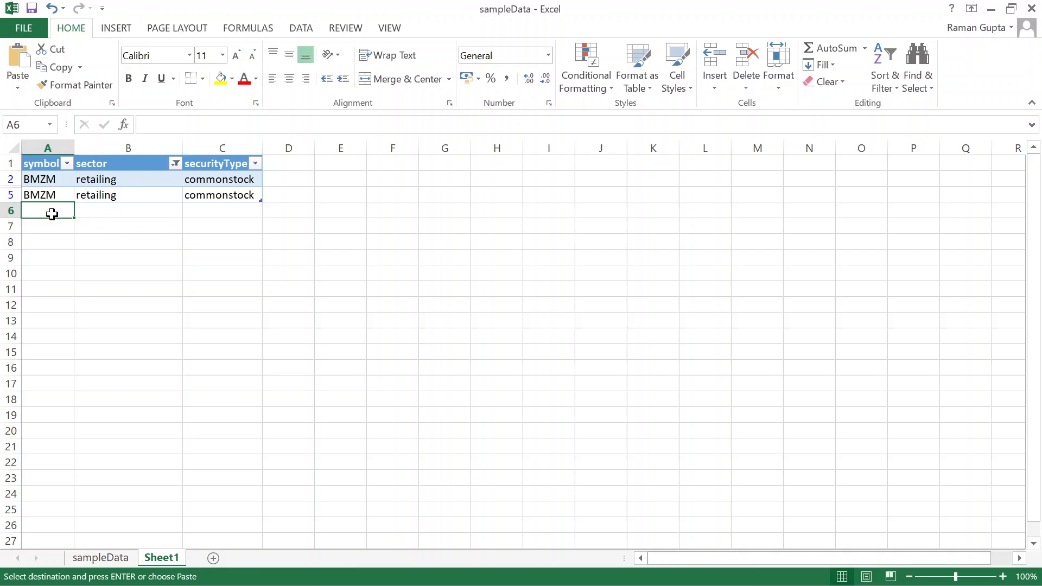
{"action": "key", "text": "ctrl+v"}
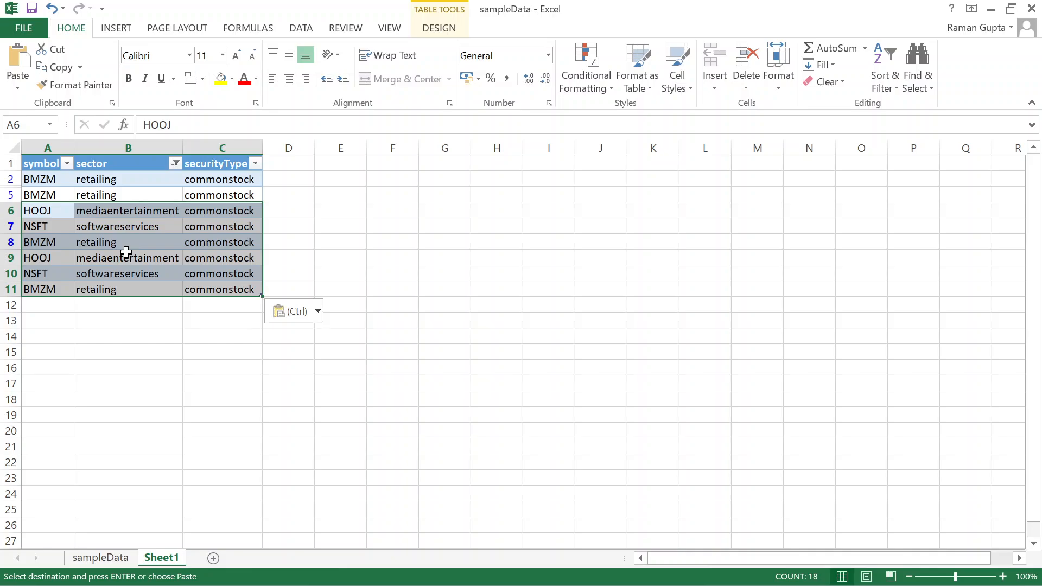
{"action": "key", "text": "ctrl"}
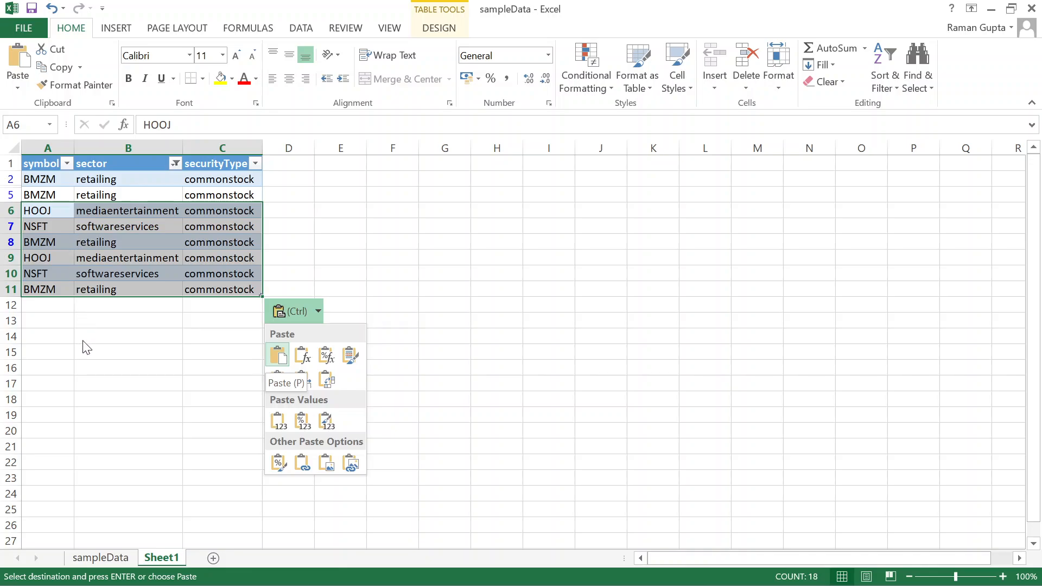
{"action": "key", "text": "ctrl"}
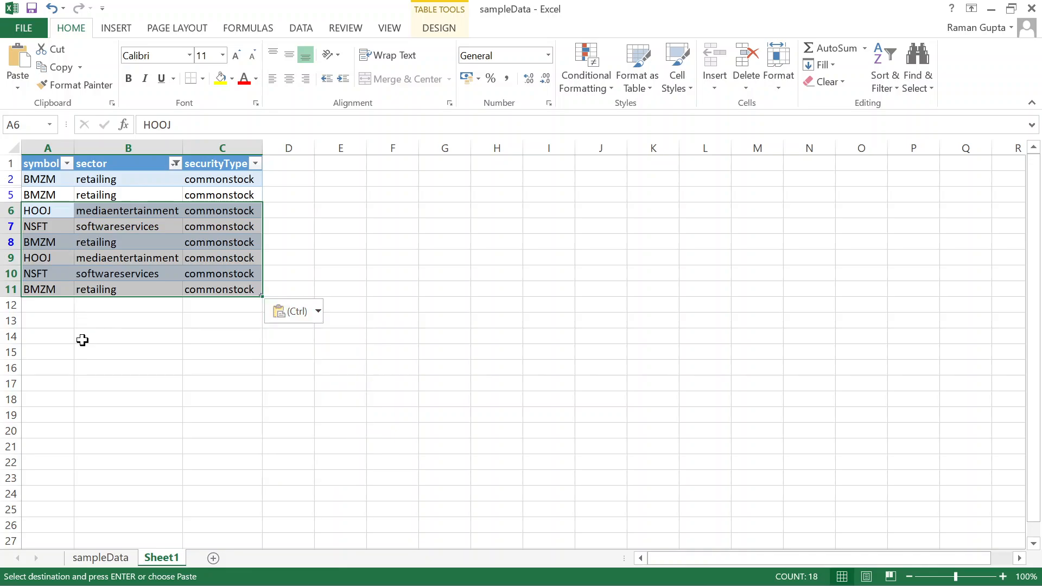
{"action": "key", "text": "Return"}
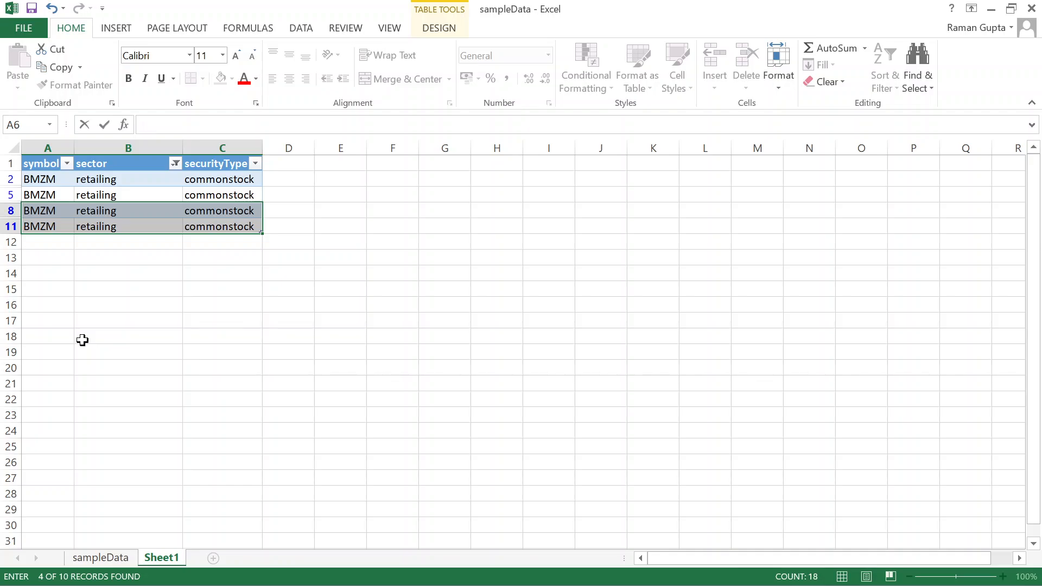
{"action": "left_click", "coordinate": [97, 278]}
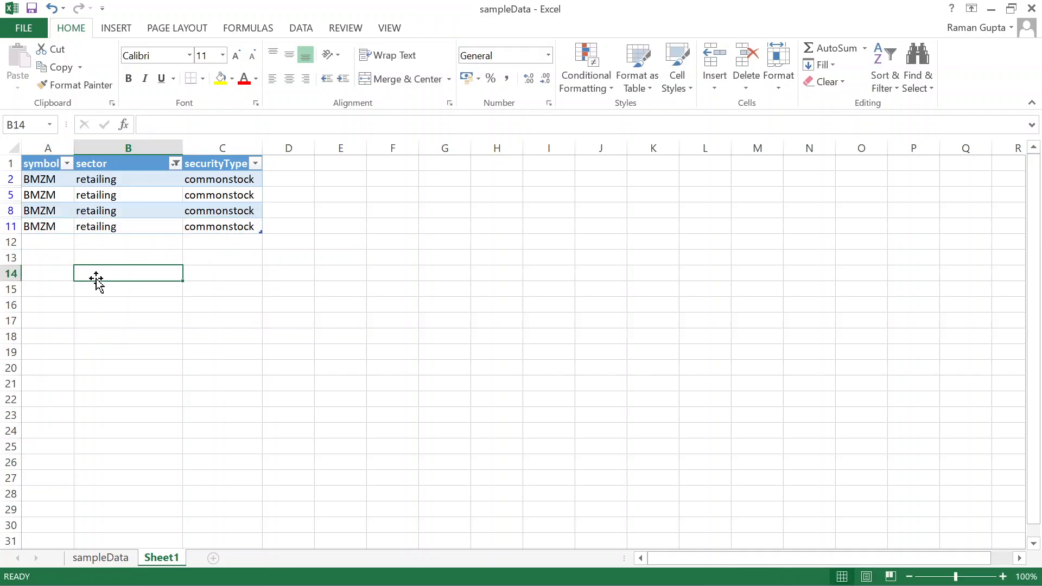